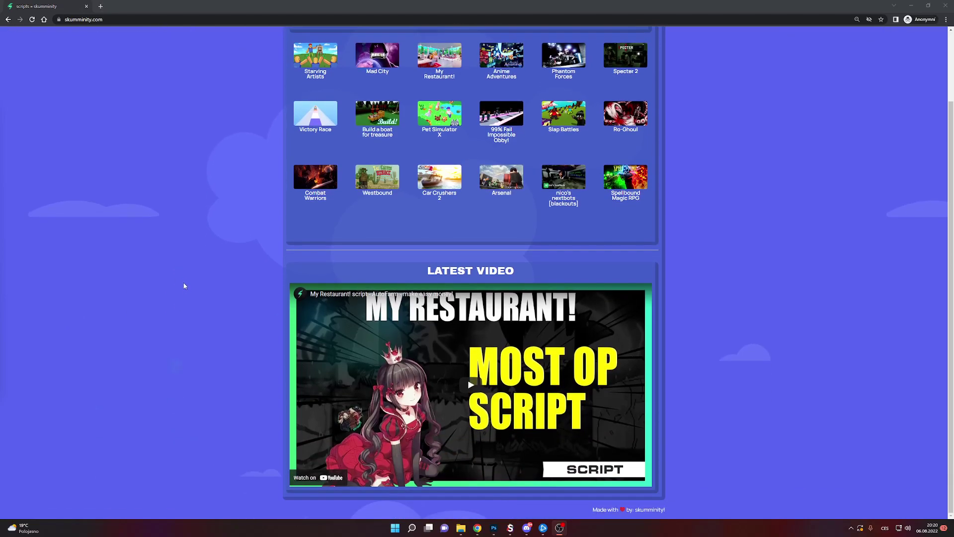
scroll(184, 282, up, 3)
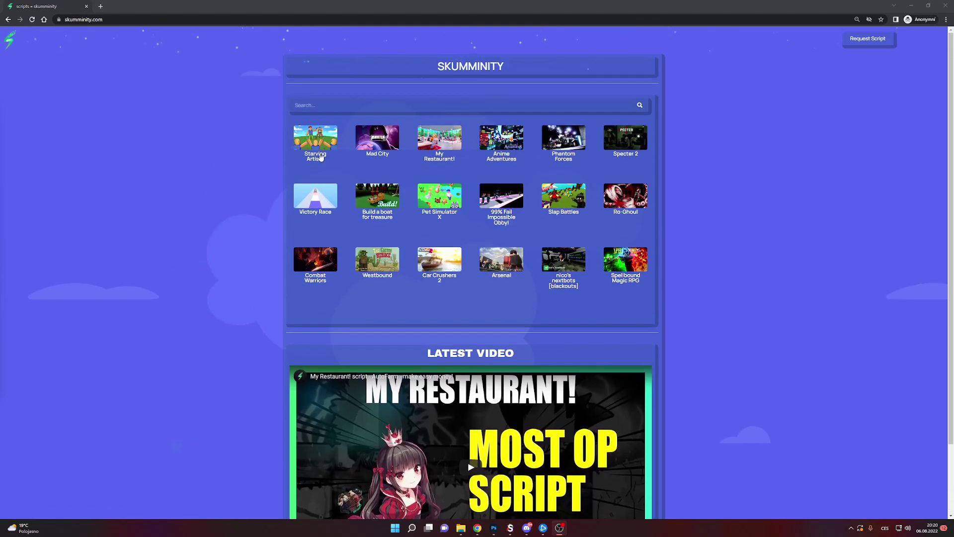
scroll(246, 150, down, 2)
scroll(247, 149, up, 2)
scroll(244, 154, down, 2)
scroll(240, 152, up, 2)
Open the Starving Artists scripts page and launch the game from its Roblox link.
click(317, 137)
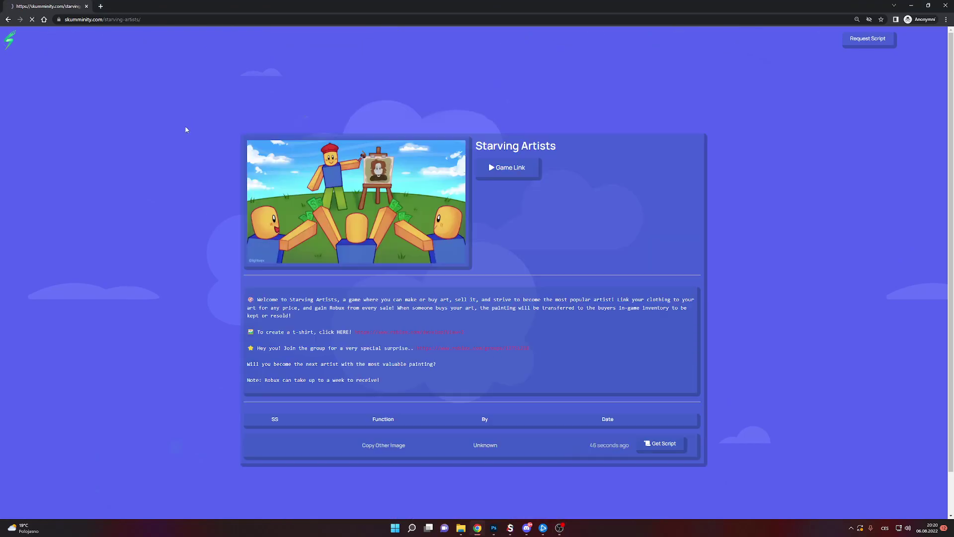
scroll(187, 191, down, 2)
scroll(373, 192, up, 2)
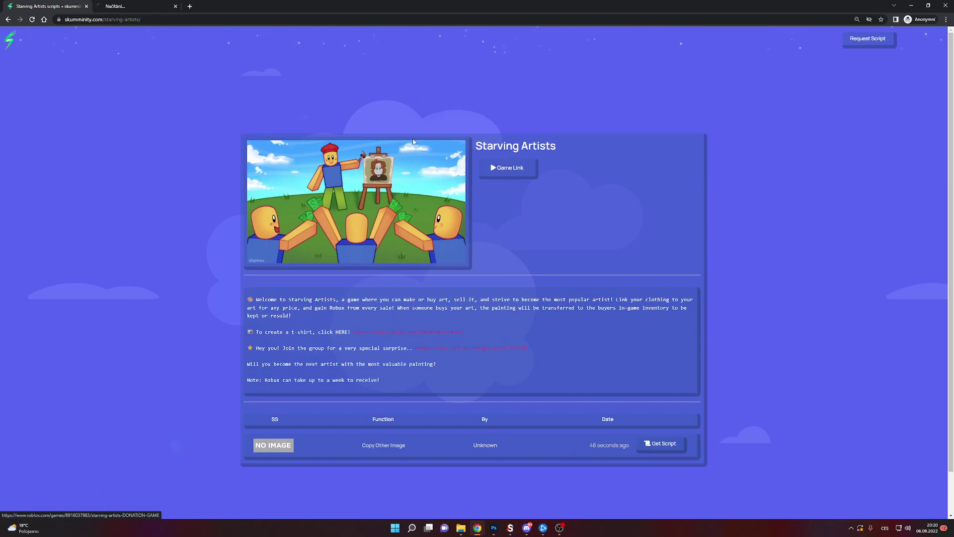
click(123, 6)
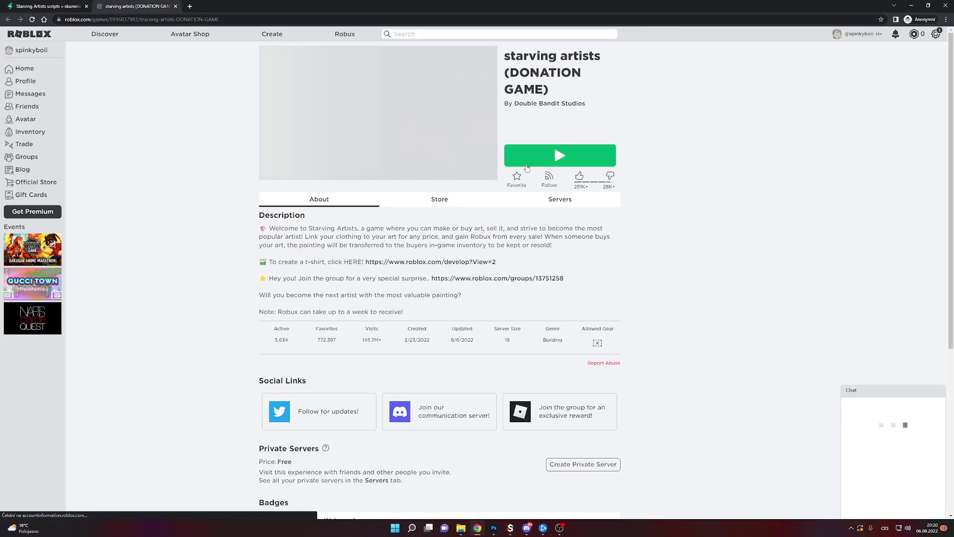
click(535, 156)
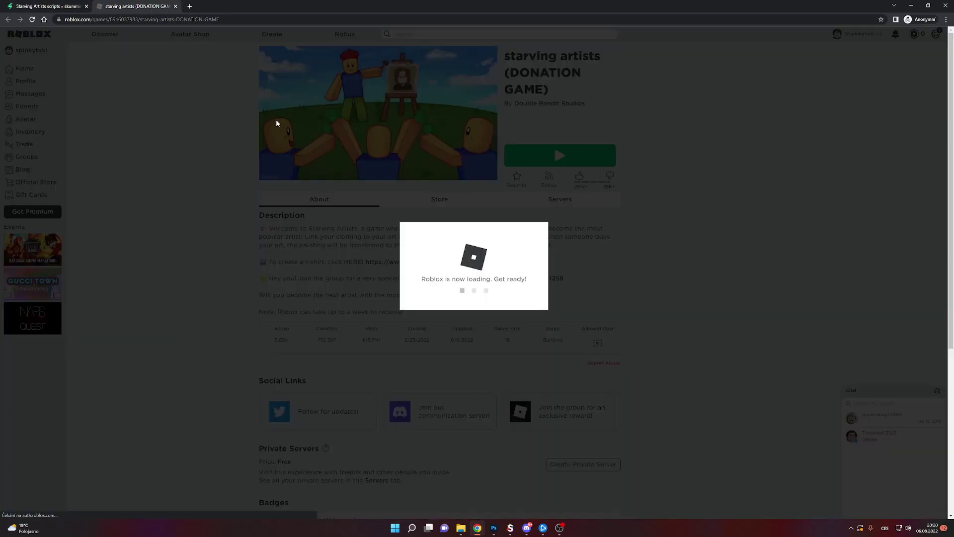
Return to the skumminity scripts page and locate the Copy Other Image script.
click(49, 6)
scroll(332, 374, down, 2)
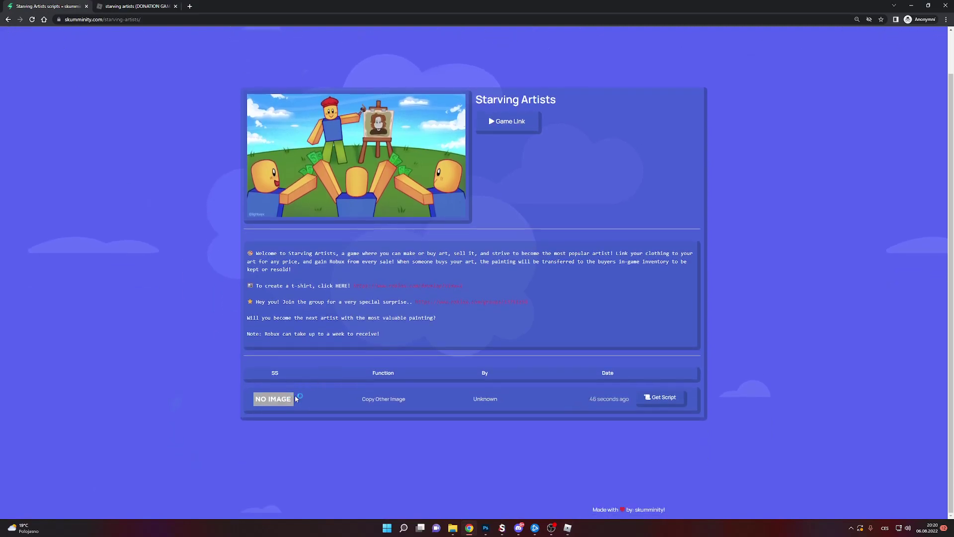
click(666, 399)
click(376, 398)
Open Get Script for Copy Other Image and copy its code block.
click(663, 403)
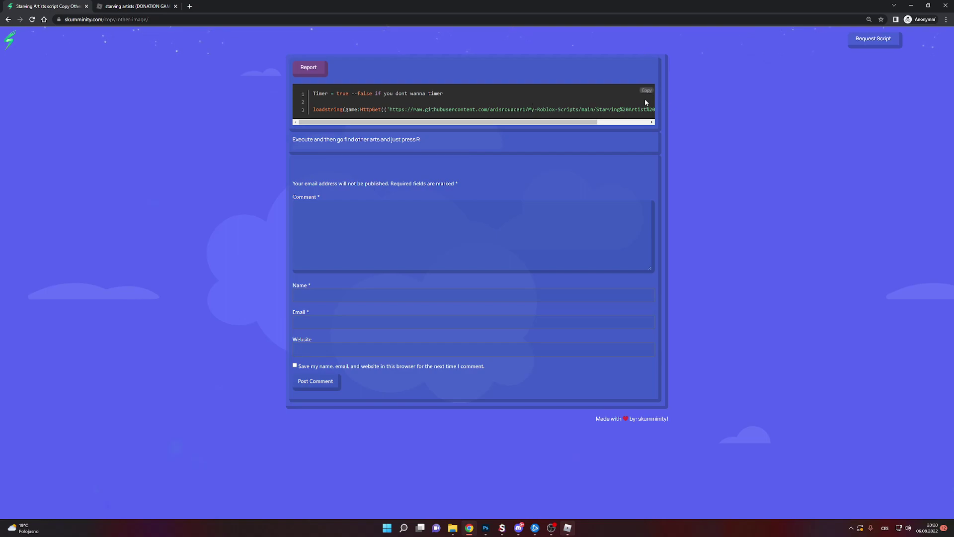
click(647, 92)
In Roblox, accept the rules, claim the spinkyboii booth, then walk back from it.
key(alt+Tab)
click(492, 340)
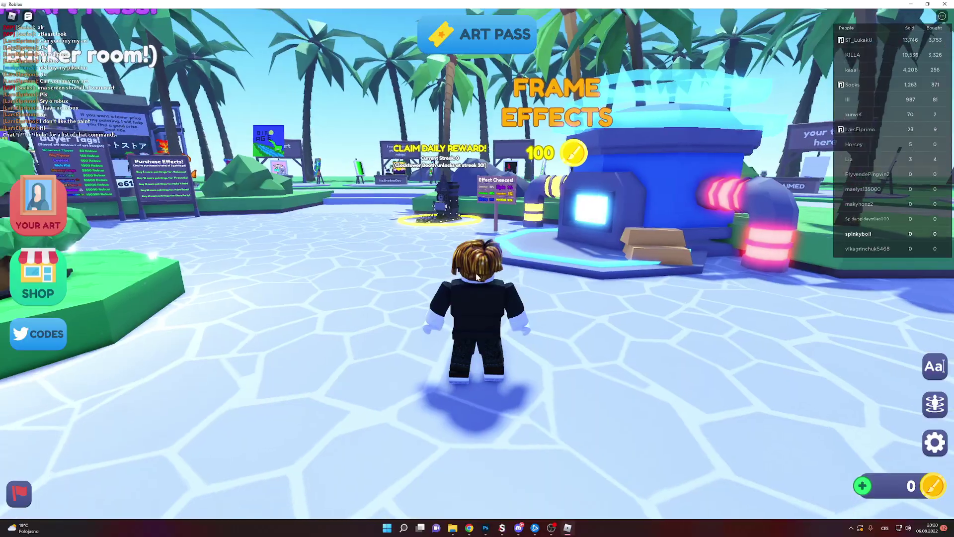
key(w)
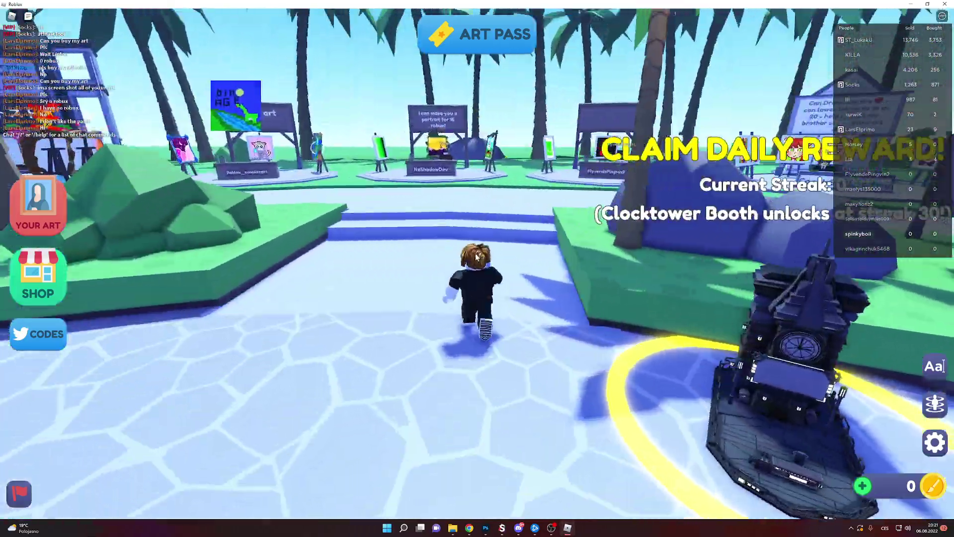
key(w)
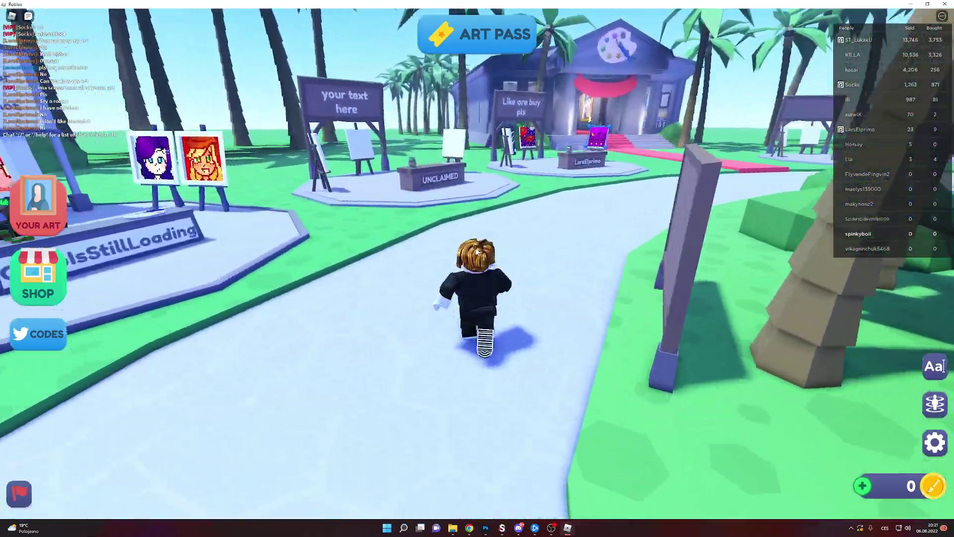
key(w)
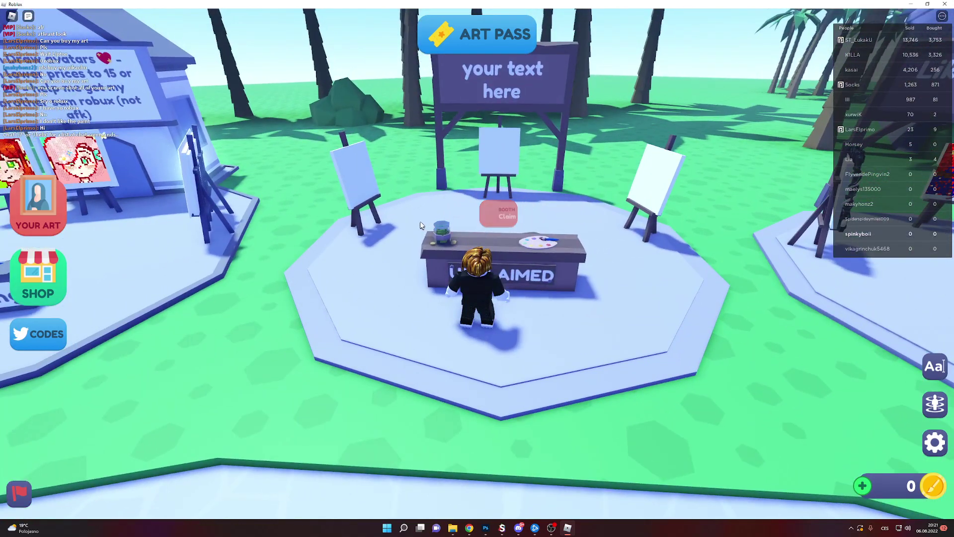
key(s)
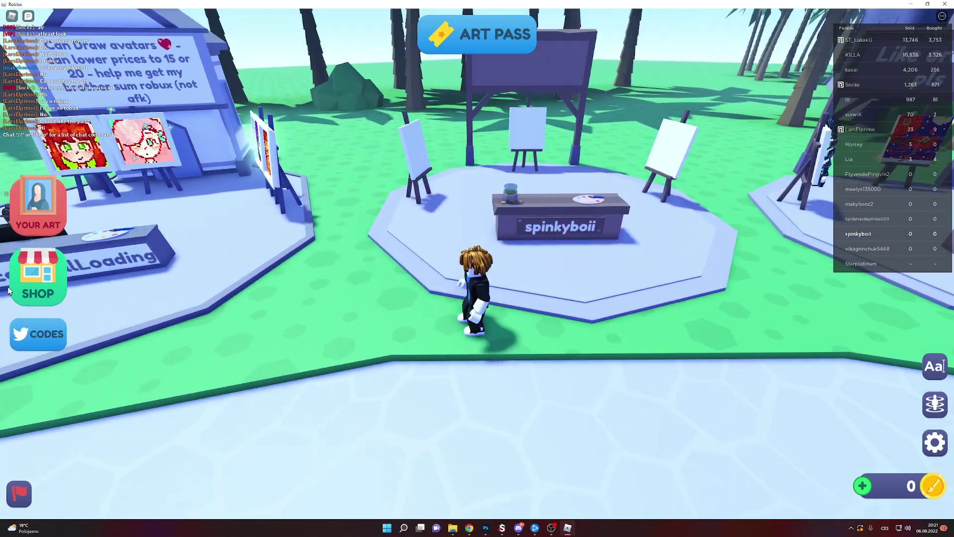
Move Synapse X aside, attach it to Roblox, and execute the pasted loadstring script.
click(502, 528)
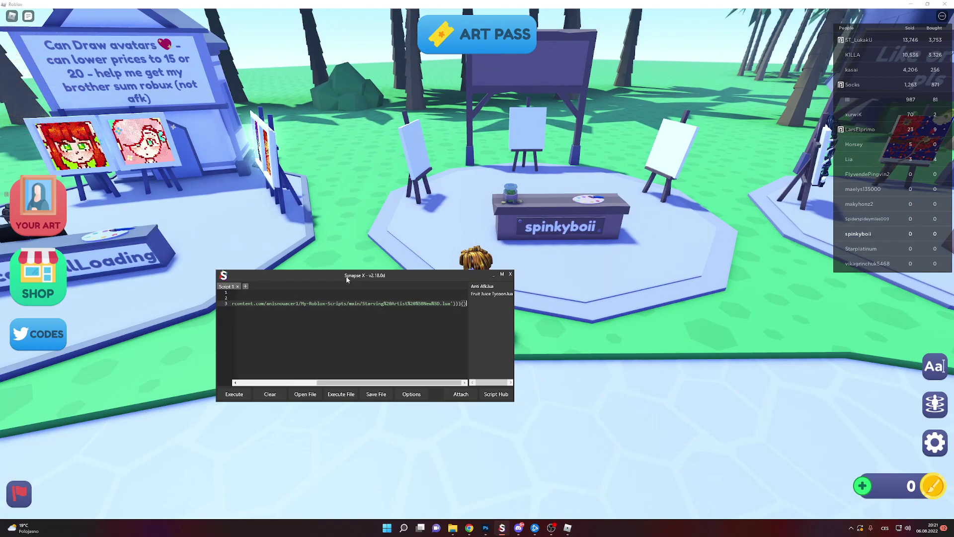
mouse_move(343, 273)
mouse_down()
mouse_move(529, 328)
mouse_move(810, 355)
mouse_up()
click(823, 462)
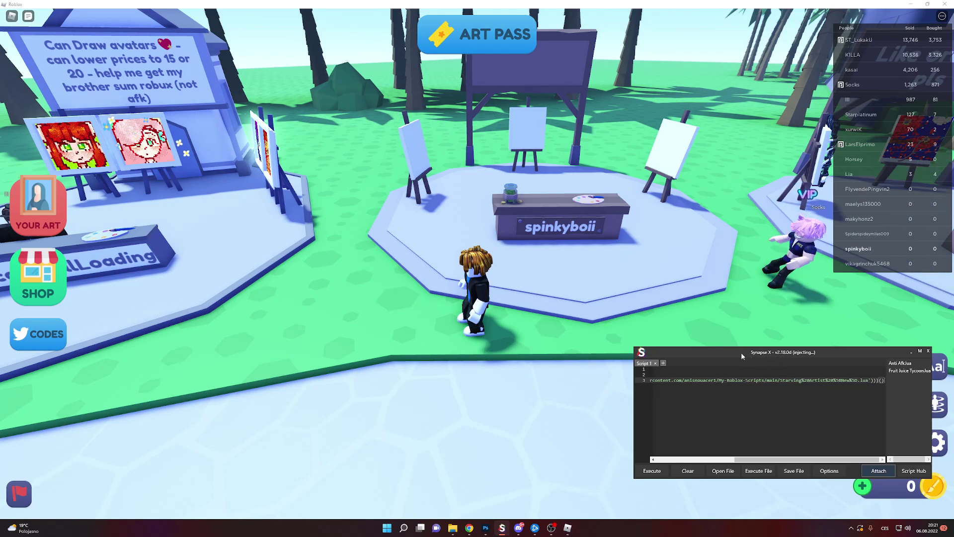
click(653, 471)
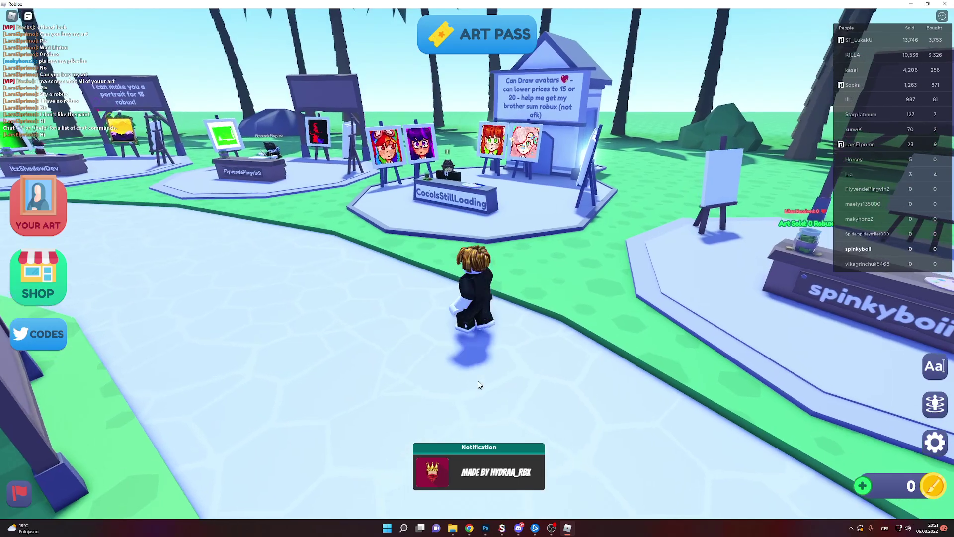
Copy the nearby red-haired pixel portrait onto a blank canvas, then switch to the browser.
key(w)
key(w)
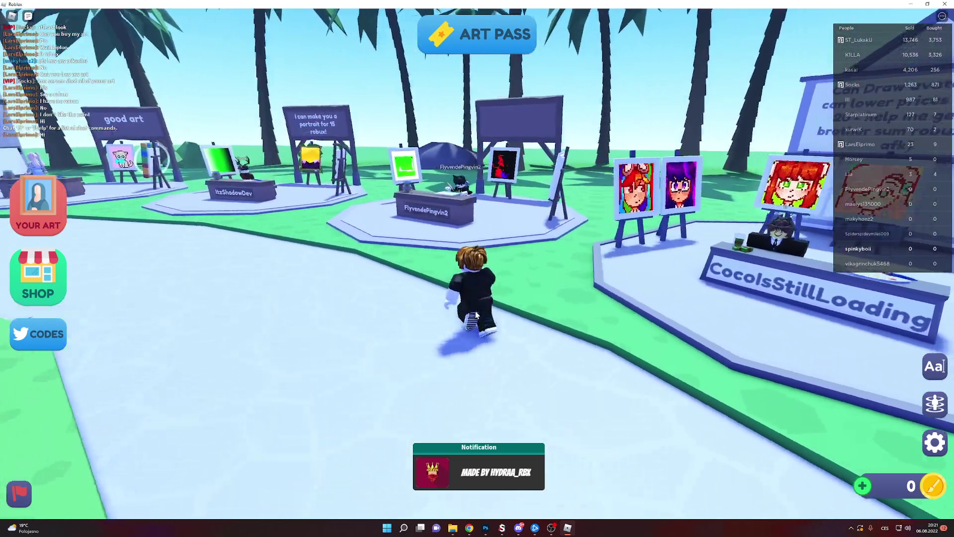
key(w)
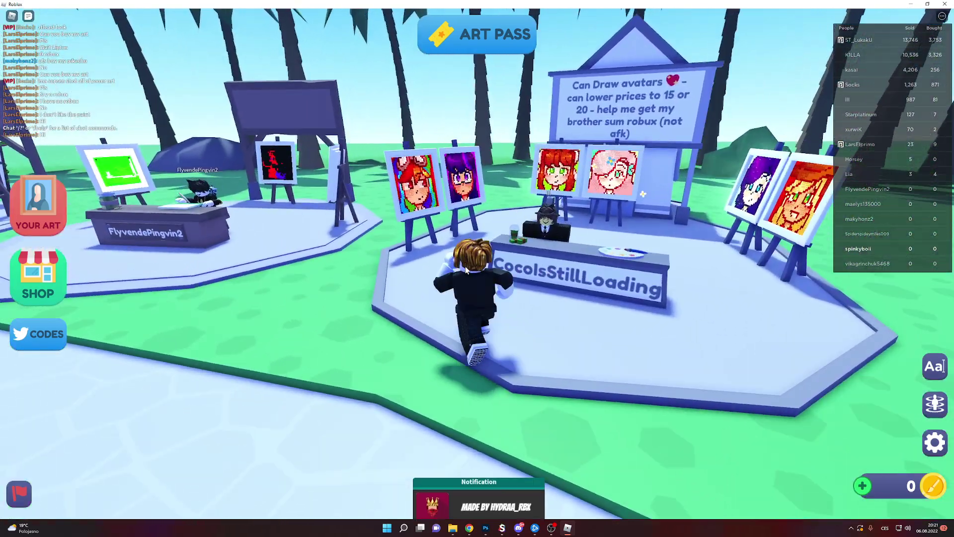
key(w)
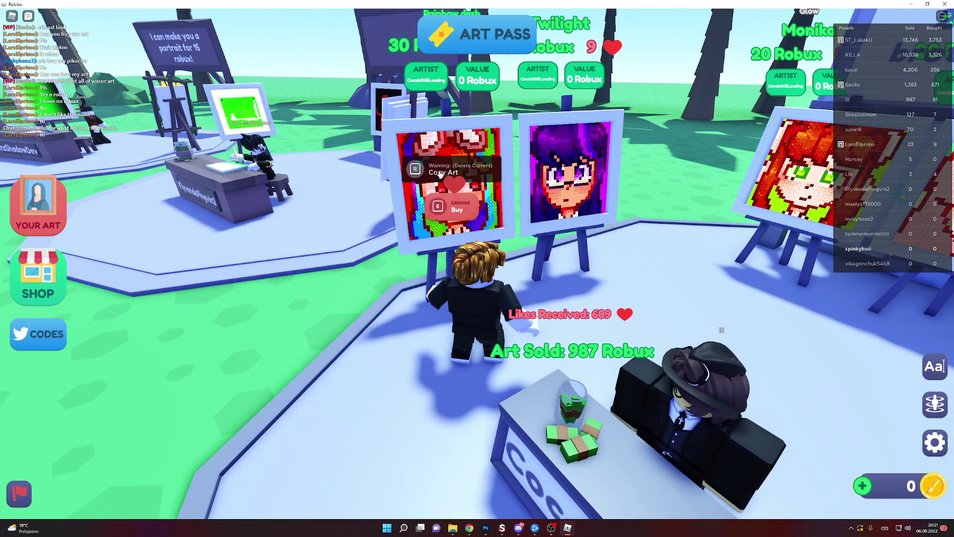
key(d)
scroll(444, 159, down, 2)
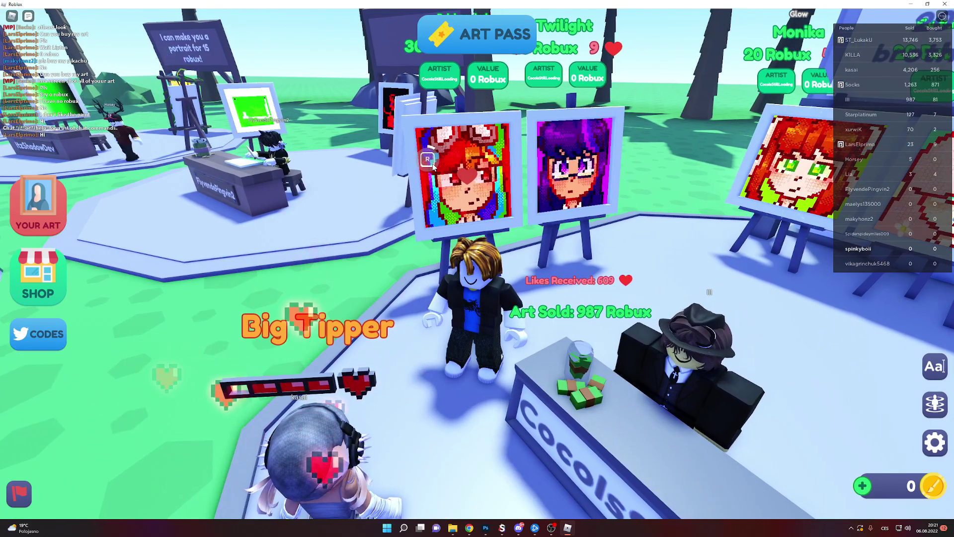
key(e)
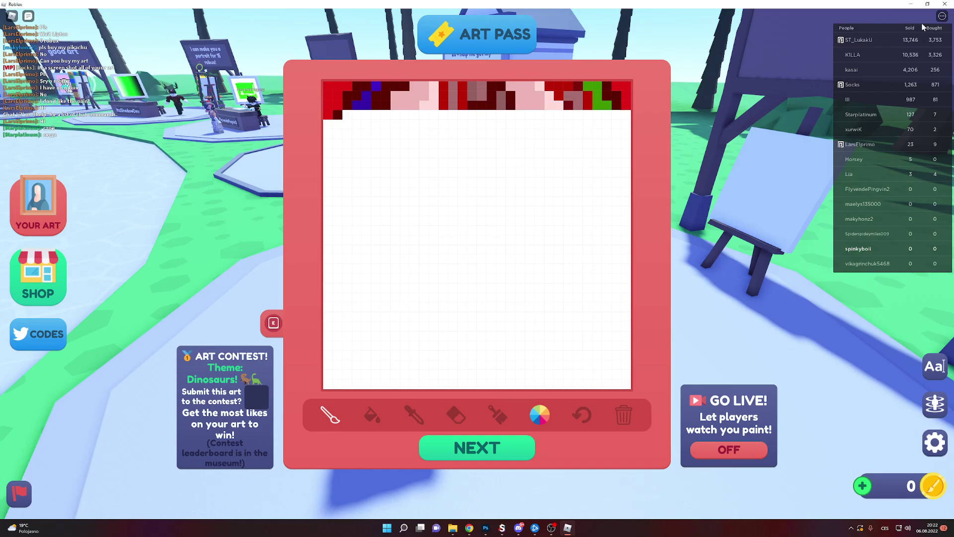
key(alt+Tab)
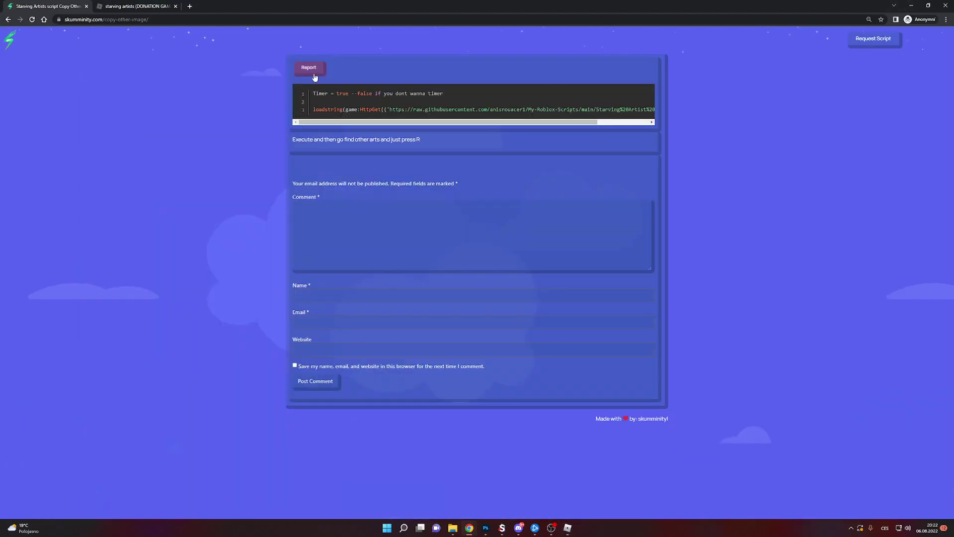
click(308, 69)
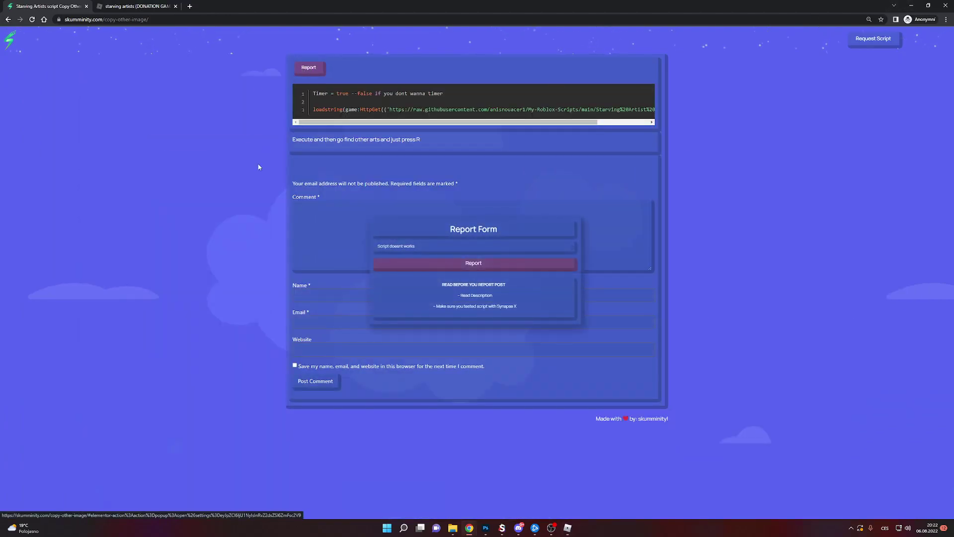
click(410, 247)
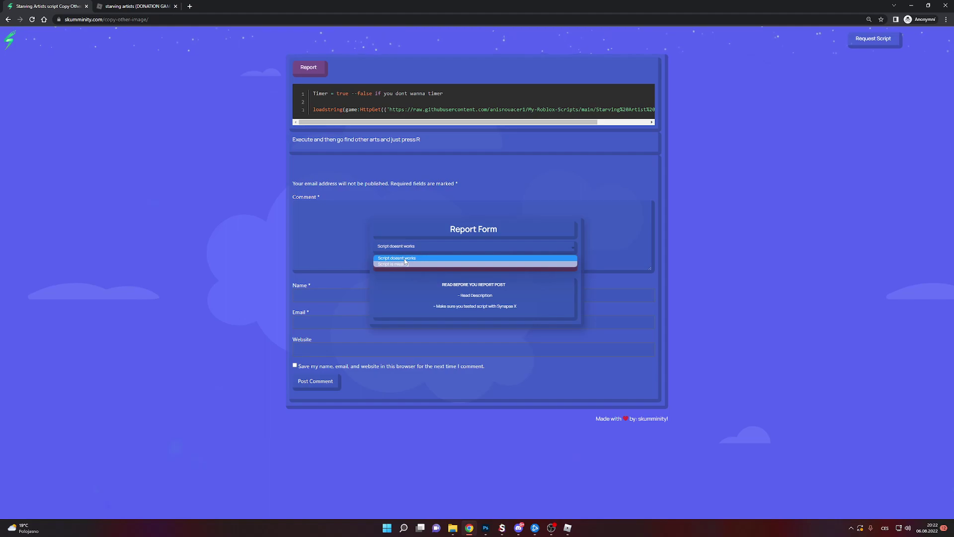
click(405, 259)
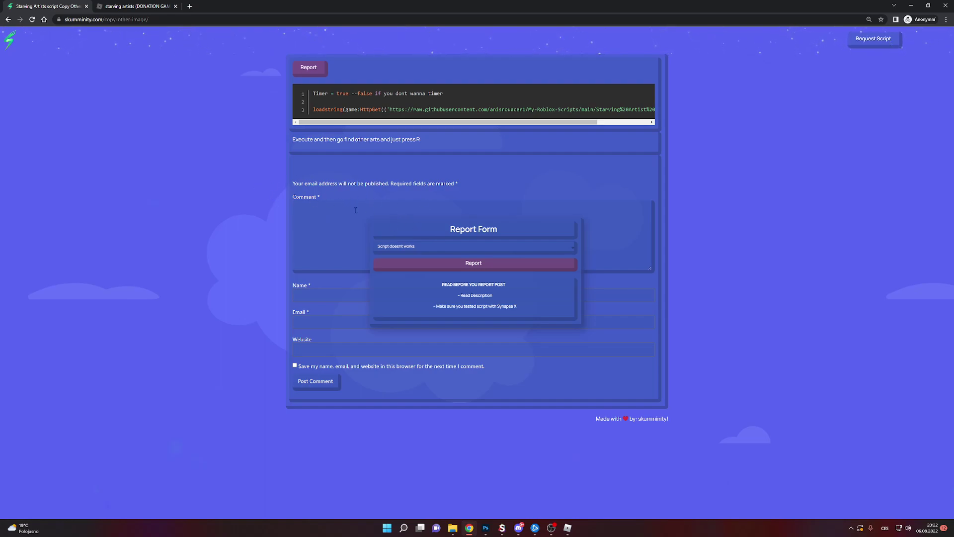
click(251, 185)
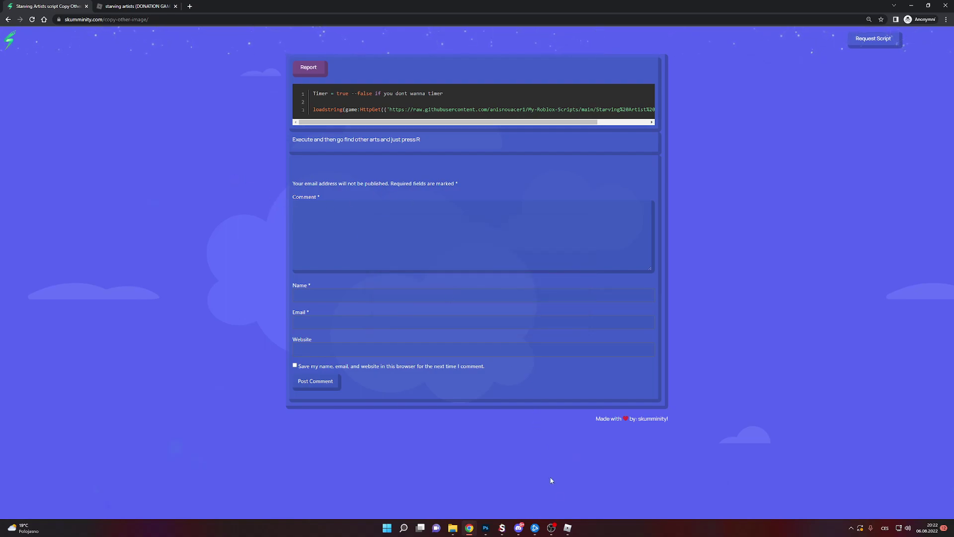
Return to Roblox and turn the camera to watch the portrait fill the canvas.
click(569, 527)
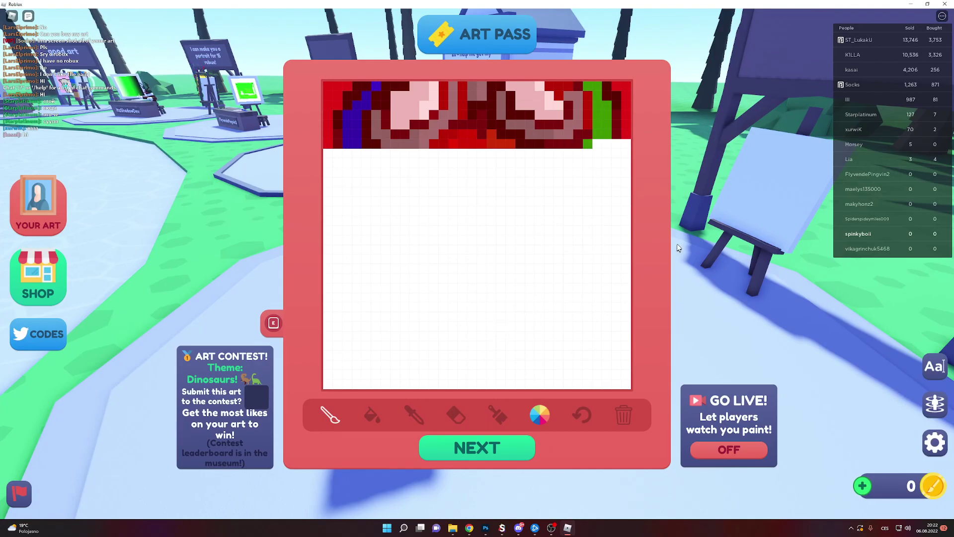
drag(608, 144, 630, 145)
drag(328, 153, 356, 152)
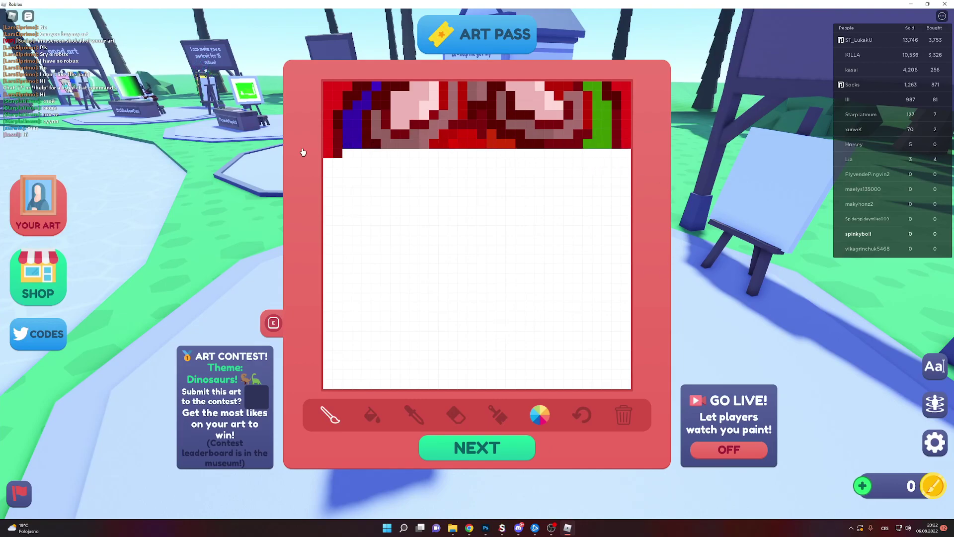